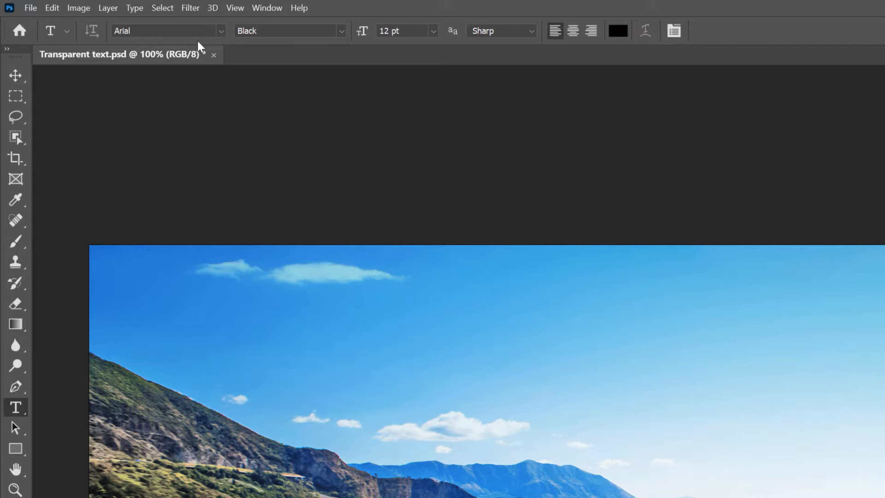
- Set the text size to 72 pt and the text color to white
left_click(433, 31)
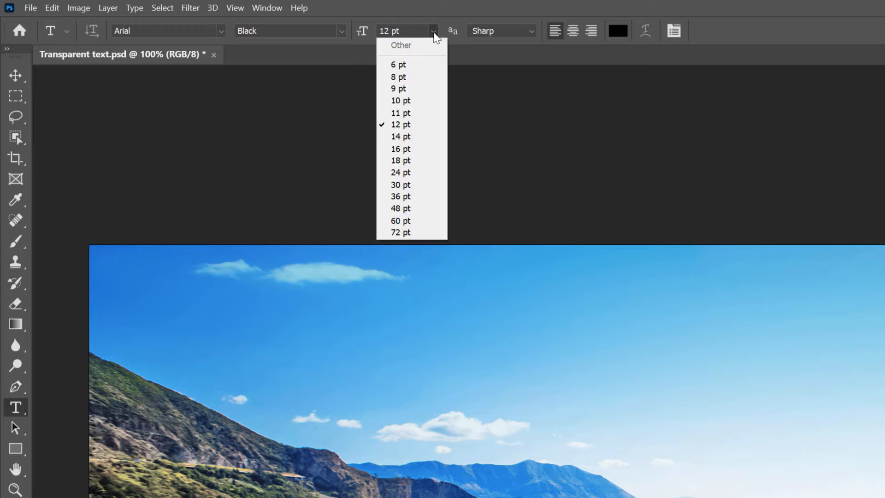
left_click(422, 234)
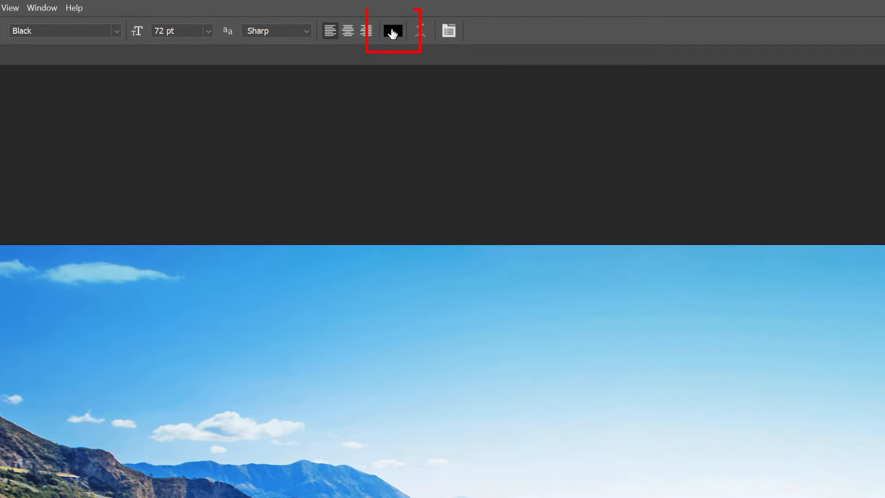
left_click(392, 31)
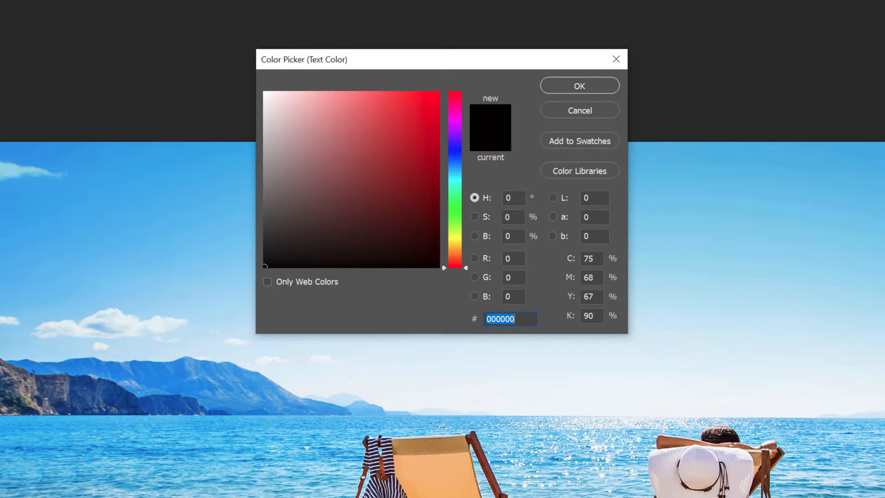
left_click(263, 91)
left_click(597, 85)
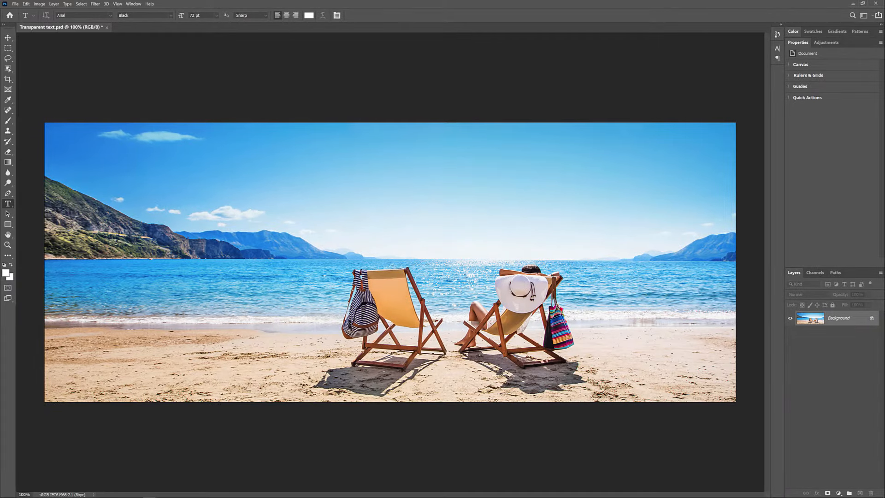
- Add the text SUMMER over the mountains and sky in the beach photo
left_click(134, 241)
type("SUMMER")
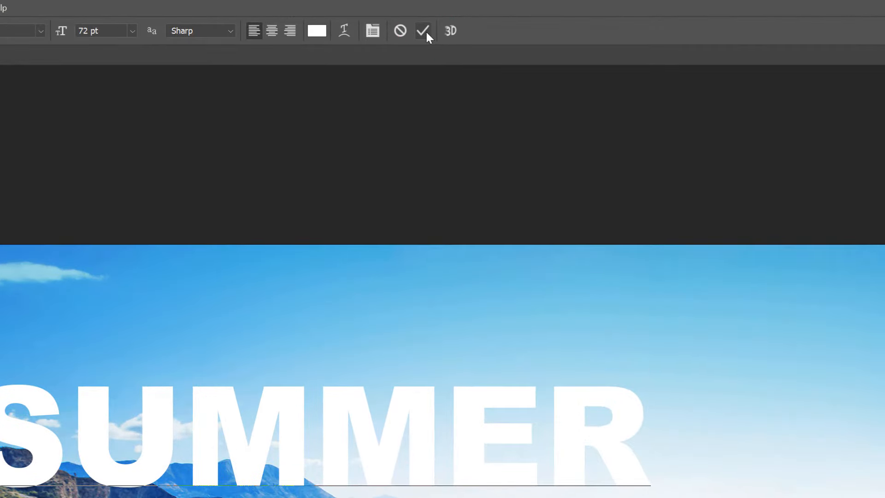
left_click(424, 31)
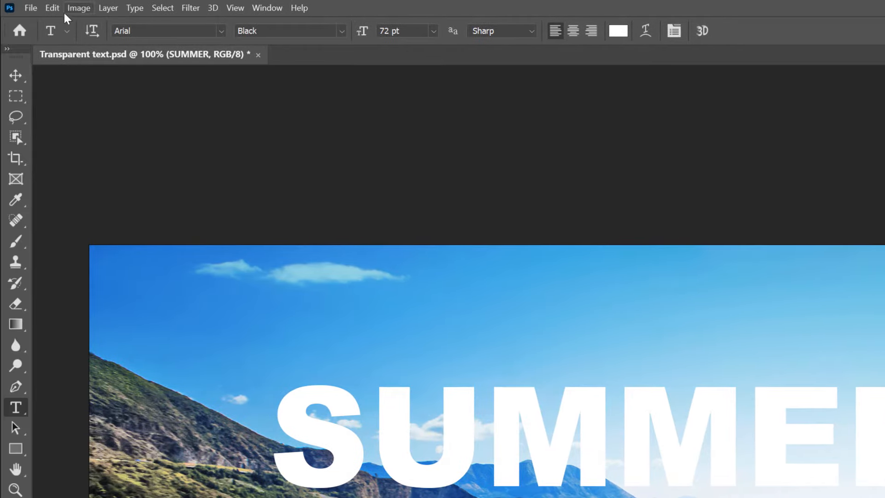
- Free-transform the SUMMER text proportionally to about 194% so it nearly spans the photo, and center it on the image
left_click(52, 8)
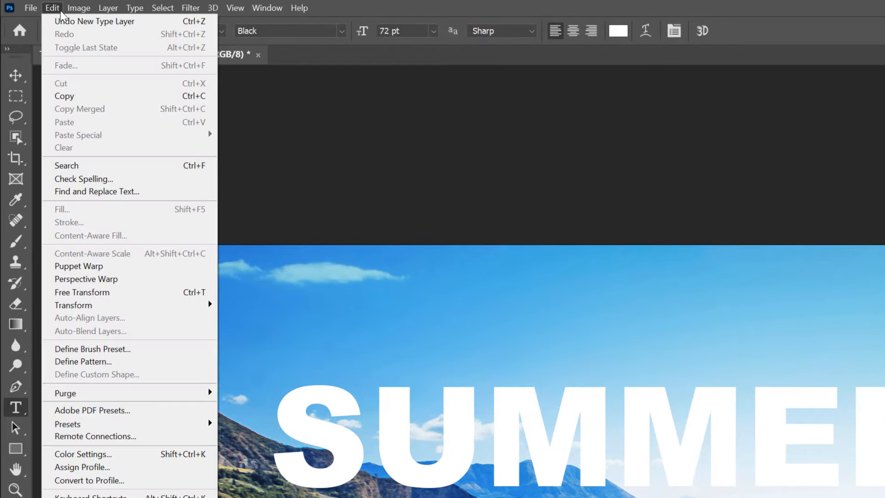
left_click(123, 296)
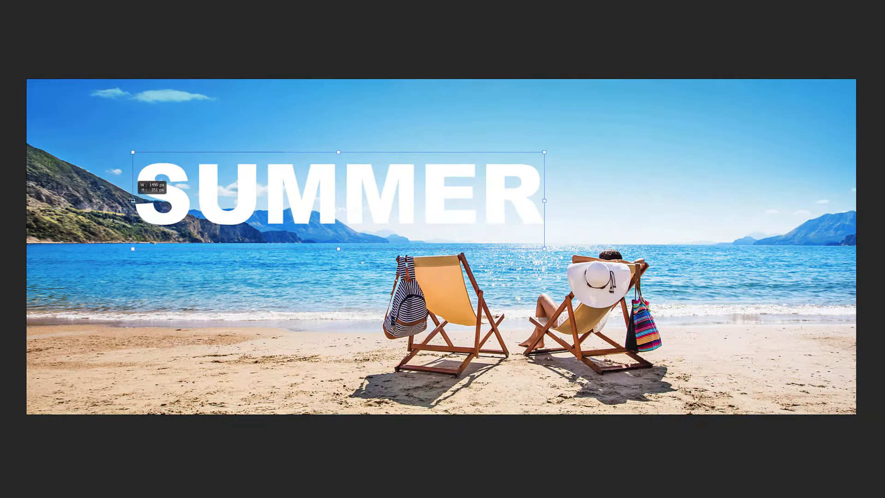
left_click_drag(133, 201, 39, 201)
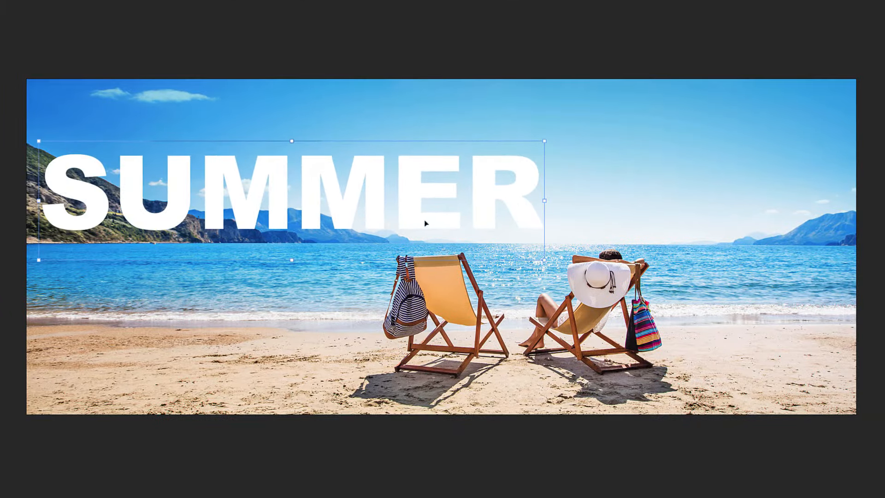
left_click_drag(544, 200, 834, 200)
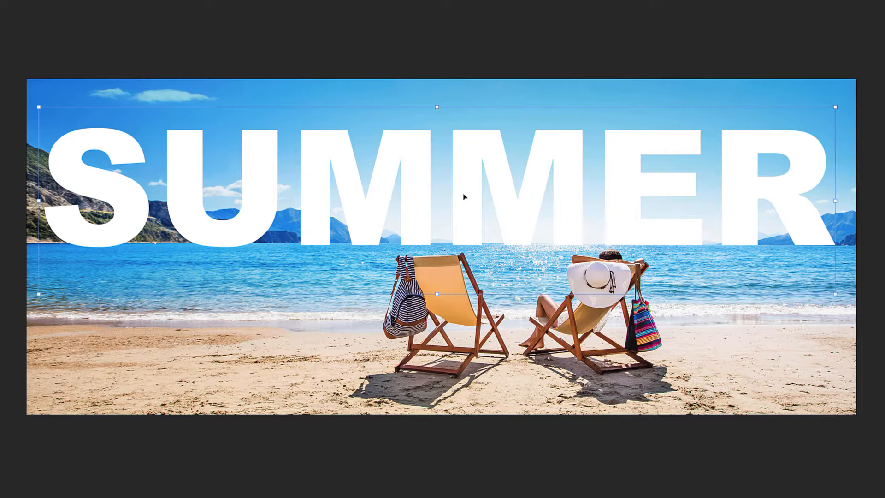
left_click_drag(464, 196, 465, 239)
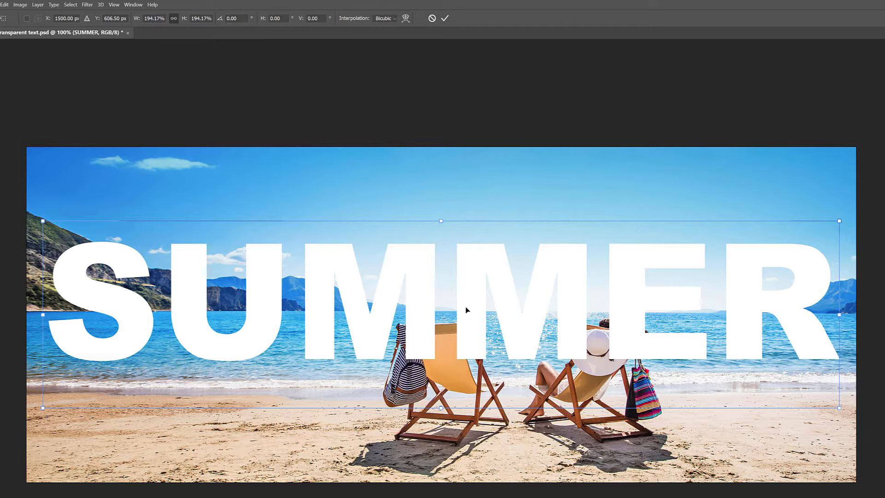
left_click(445, 18)
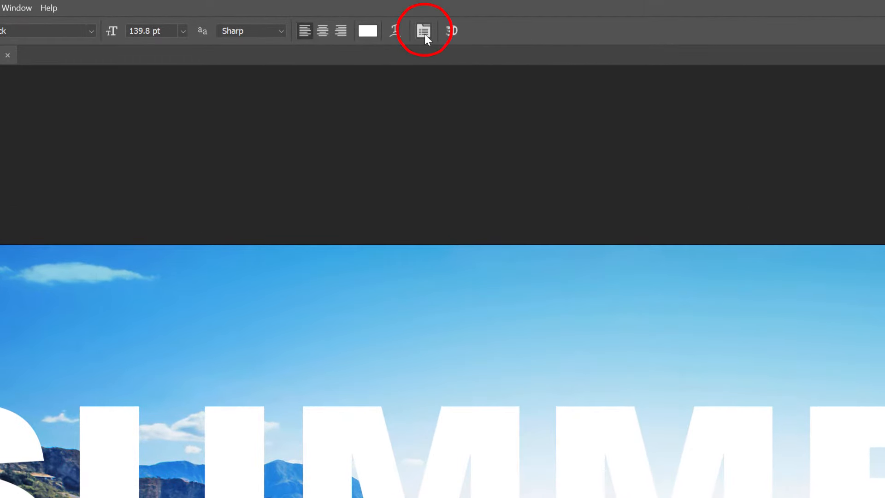
- Change the kerning of the SUMMER text to Optical in the character settings
left_click(425, 34)
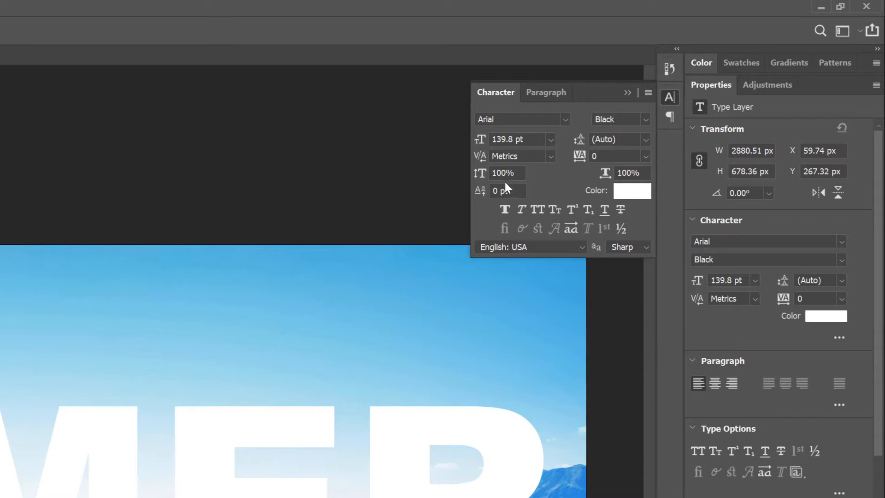
left_click(551, 157)
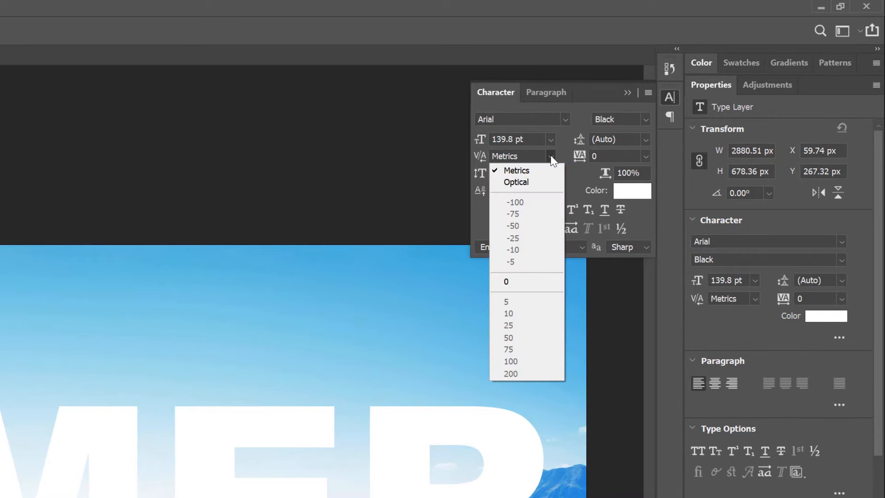
left_click(538, 181)
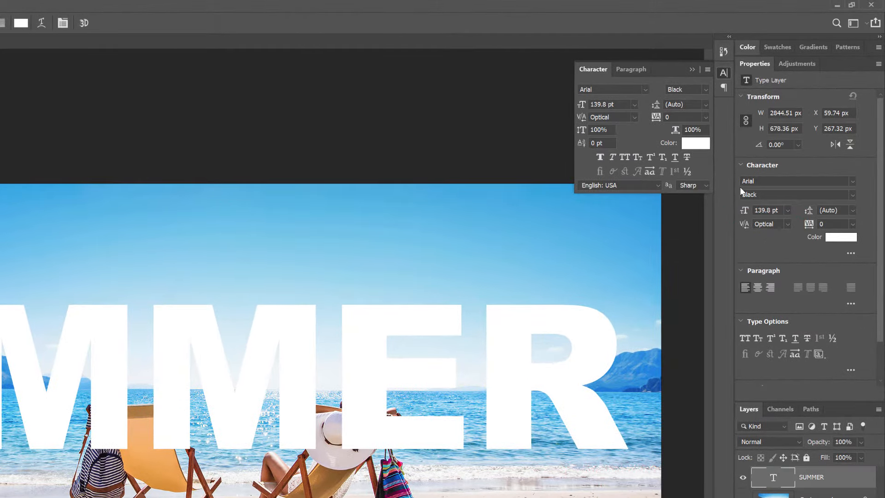
left_click(693, 70)
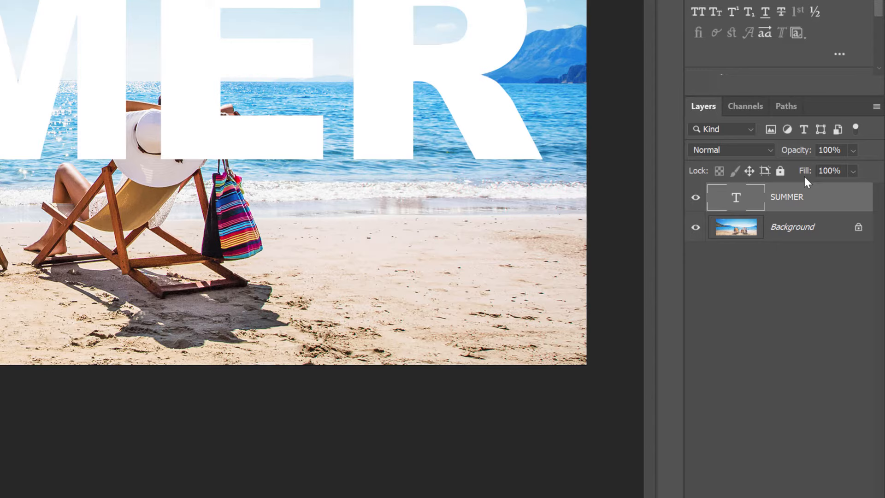
- Lower the SUMMER layer's Fill to 0%, leaving its Opacity alone
left_click(853, 173)
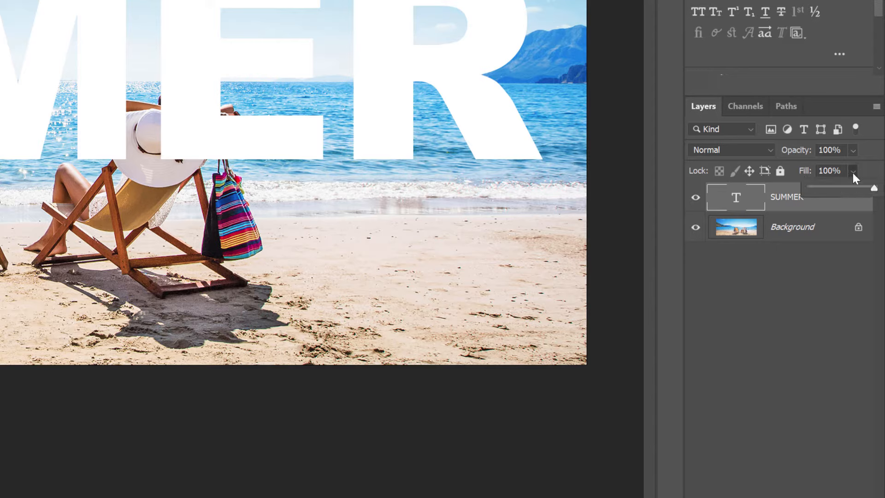
left_click_drag(874, 187, 809, 190)
left_click(869, 147)
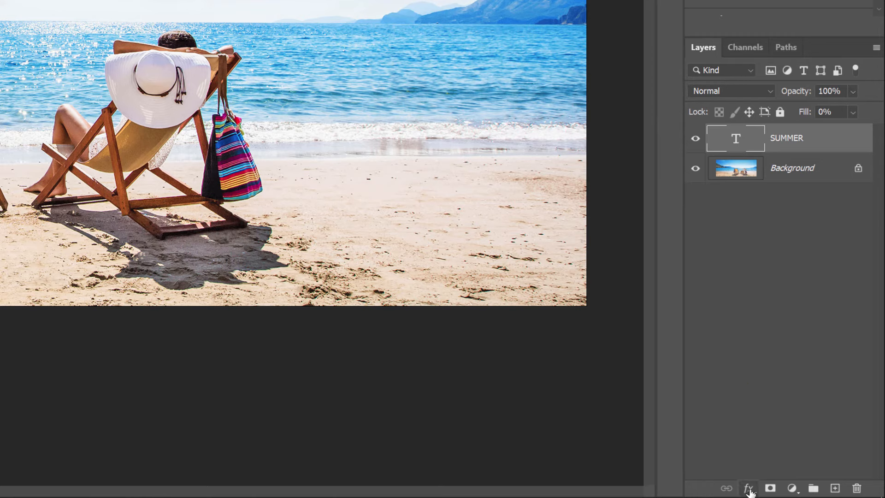
- Add a drop shadow to the SUMMER text, offset about 30 px at about 121°, with Layer Knocks Out Drop Shadow enabled
left_click(748, 488)
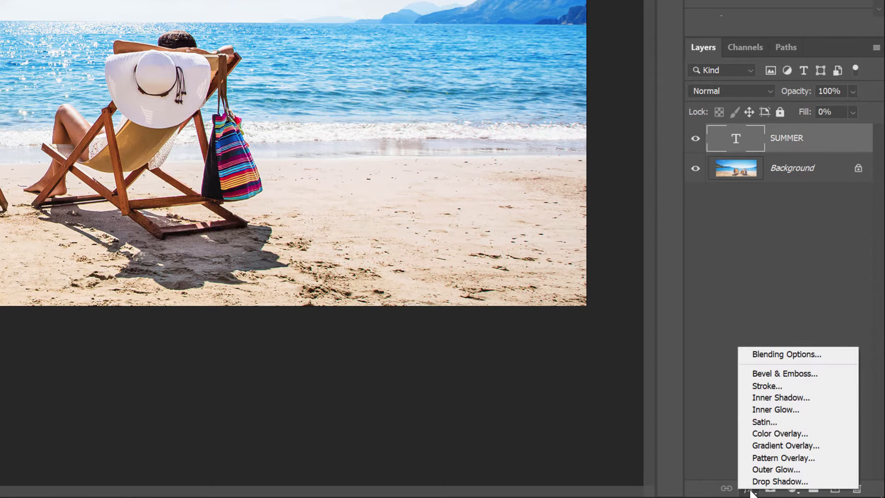
left_click(824, 482)
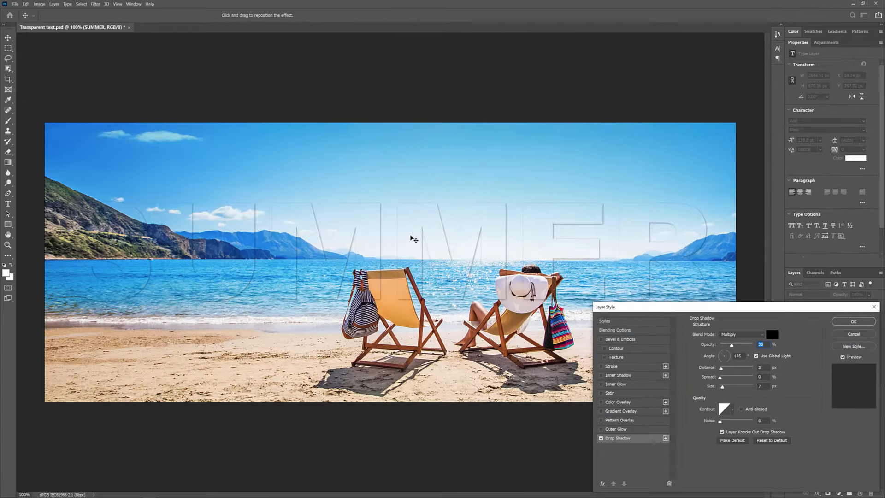
mouse_move(412, 238)
left_mouse_down()
mouse_move(405, 235)
mouse_move(419, 241)
mouse_move(405, 243)
mouse_move(401, 233)
mouse_move(406, 244)
mouse_move(409, 227)
mouse_move(413, 243)
left_mouse_up()
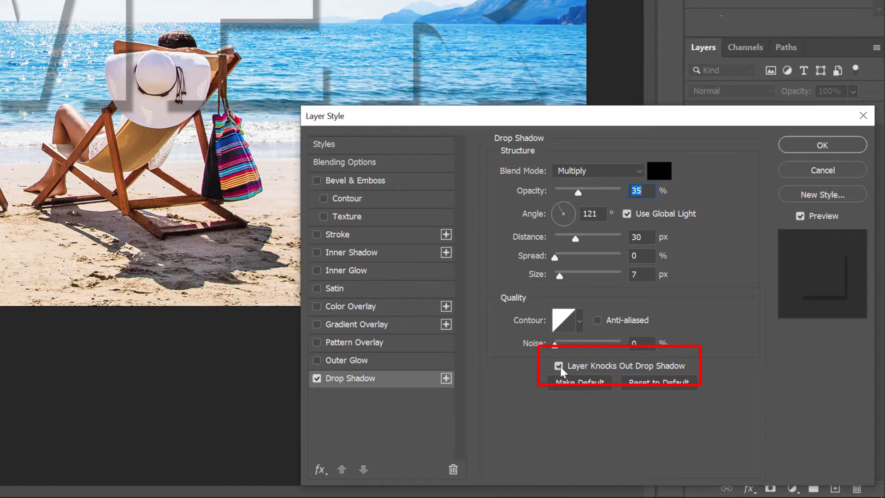
left_click(559, 366)
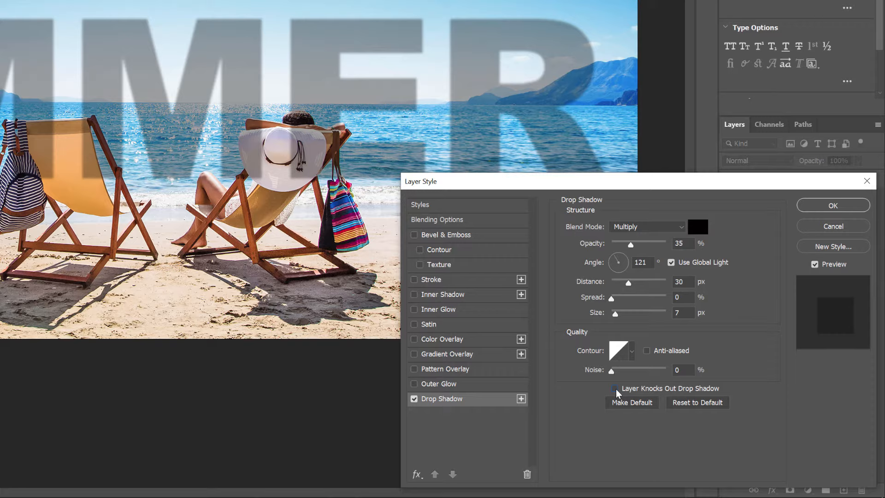
left_click(615, 388)
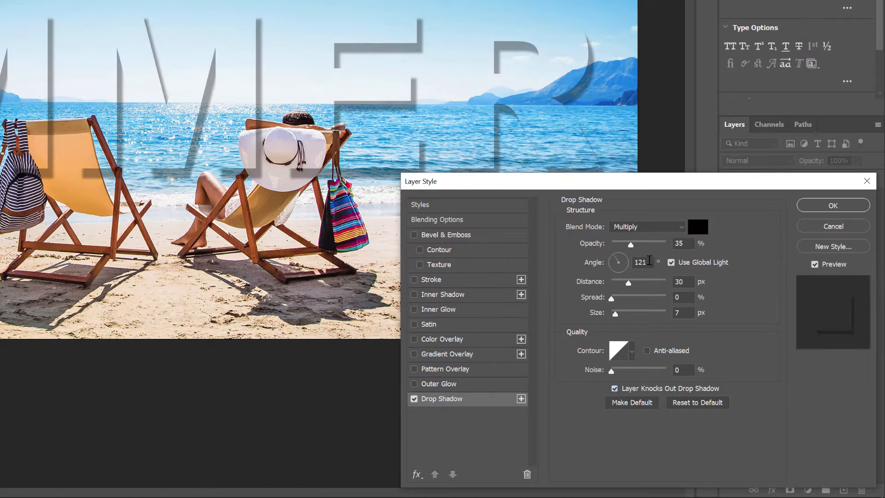
- Set the drop shadow's angle to 135°, distance to 18 px, opacity to 50% and size to 18 px
double_click(648, 260)
type("135")
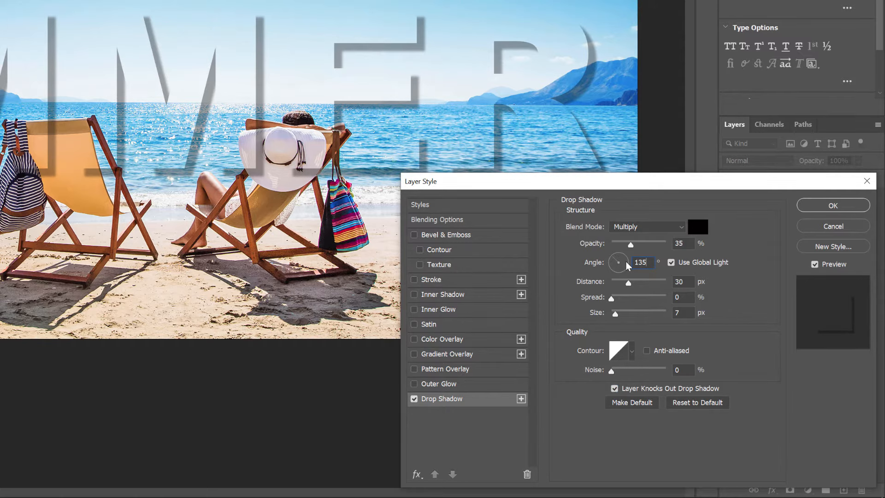
double_click(678, 281)
type("18")
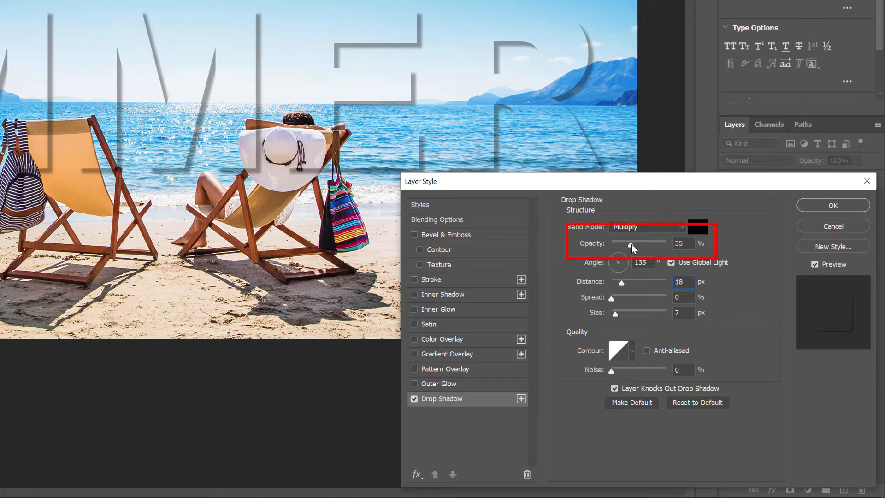
mouse_move(632, 247)
left_mouse_down()
mouse_move(655, 248)
mouse_move(614, 247)
mouse_move(641, 247)
left_mouse_up()
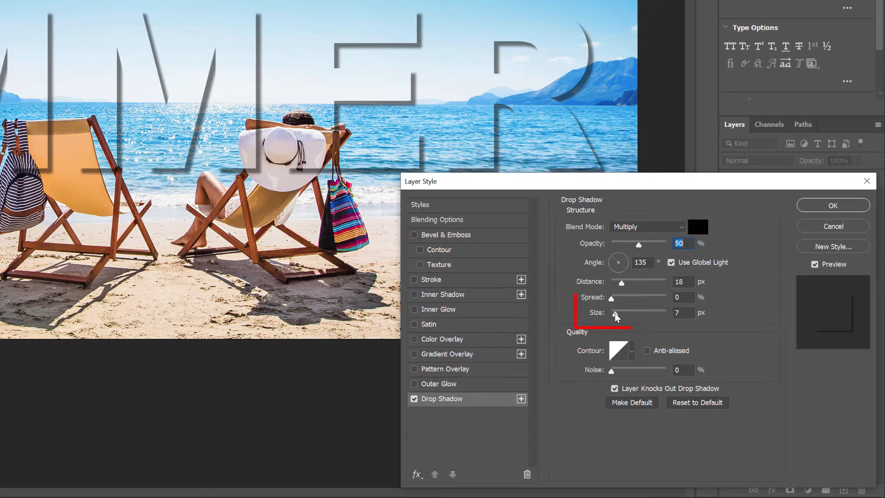
mouse_move(615, 313)
left_mouse_down()
mouse_move(630, 314)
mouse_move(621, 311)
left_mouse_up()
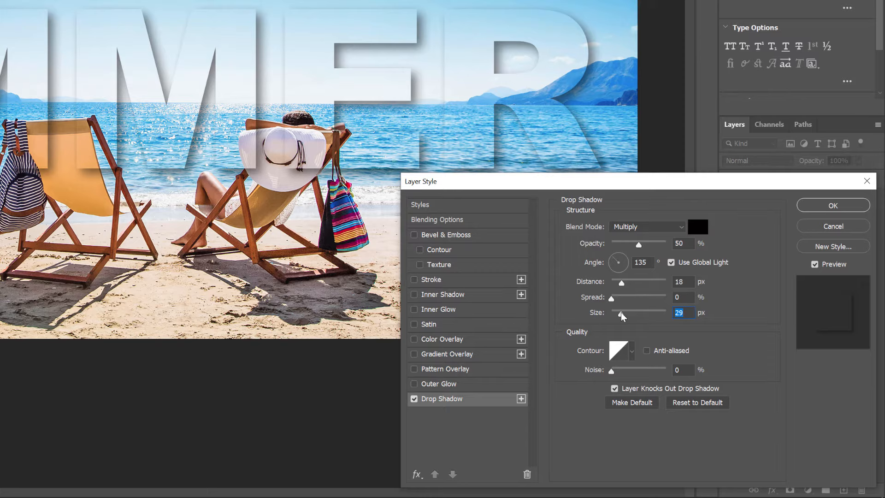
type("18")
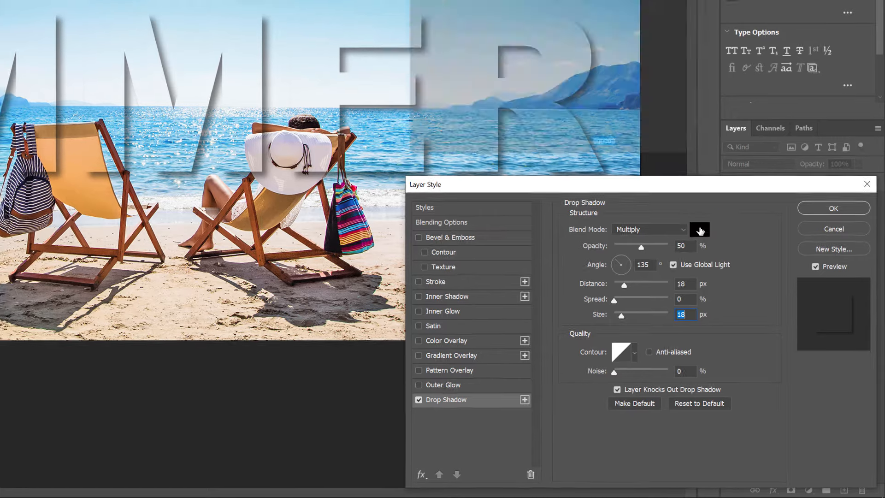
- Sample the sand for the drop shadow color and darken it to the deep brown 221200
left_click(698, 228)
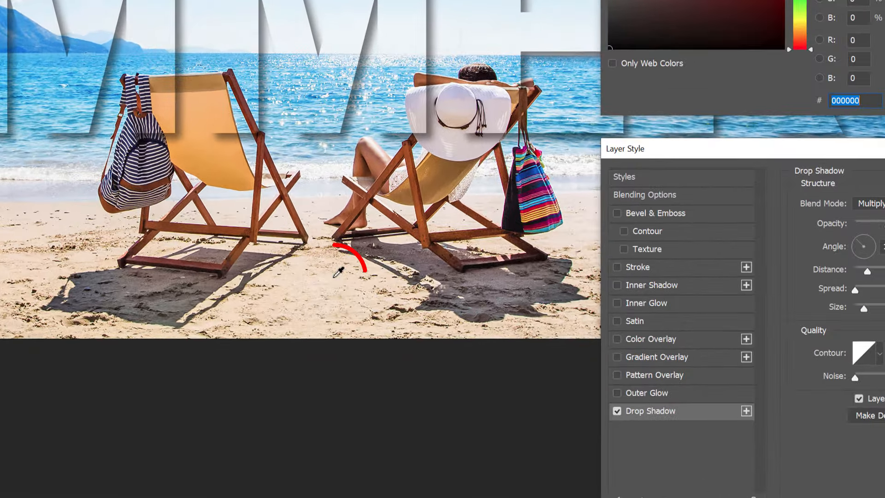
left_click(338, 272)
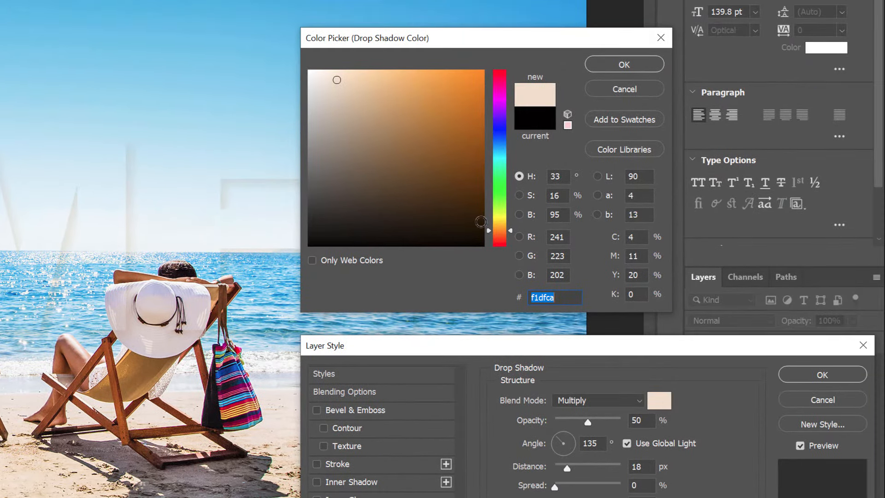
left_click(482, 222)
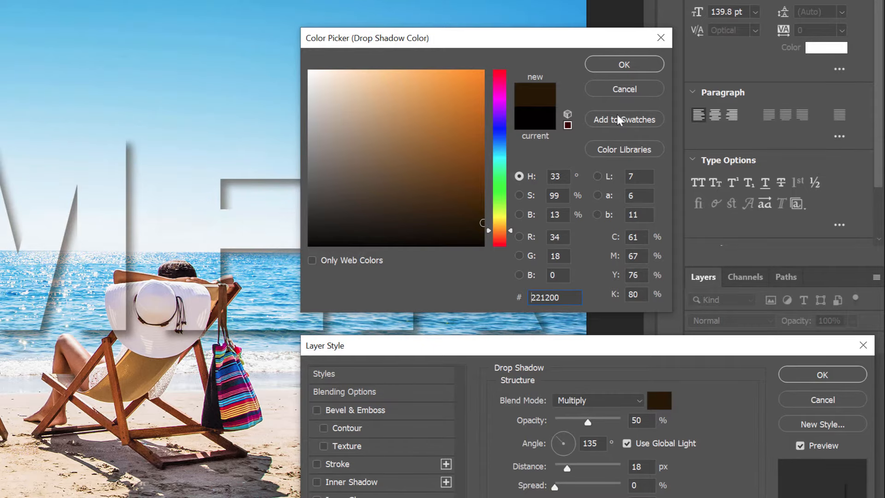
left_click(645, 59)
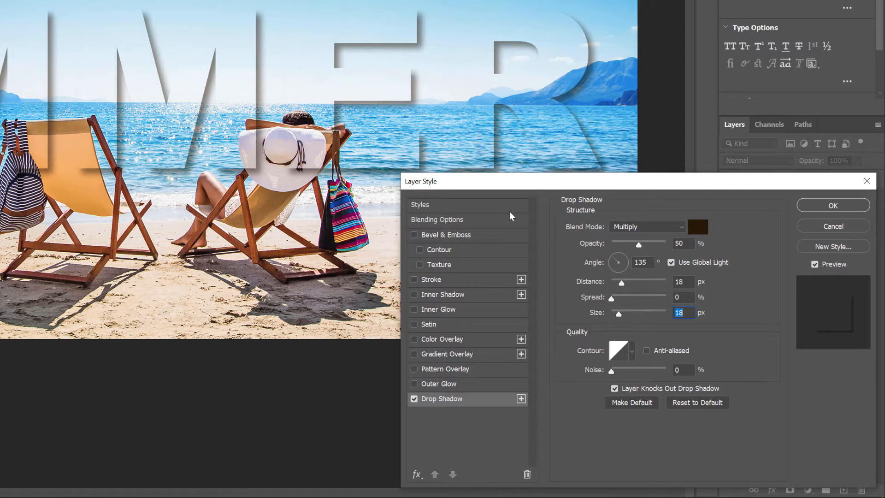
- Add a Stroke effect to the SUMMER text and sample the bright surf at the water's edge for its off-white color eeedea
left_click(451, 283)
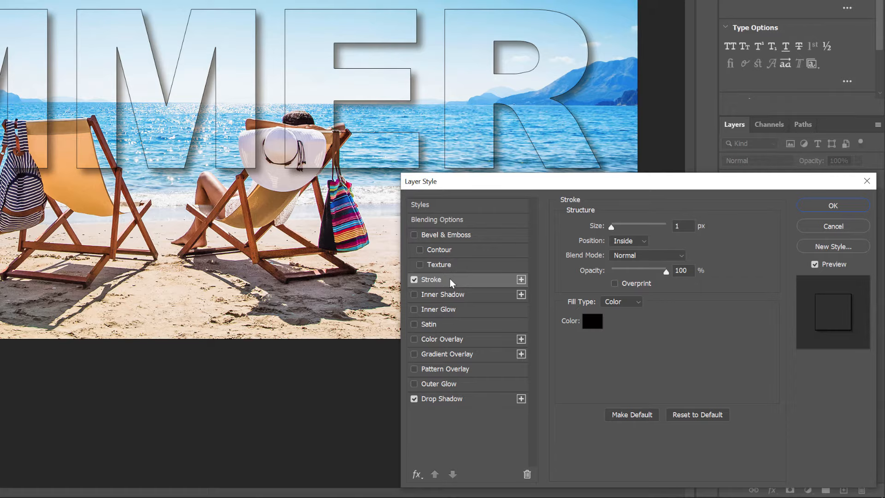
left_click(592, 323)
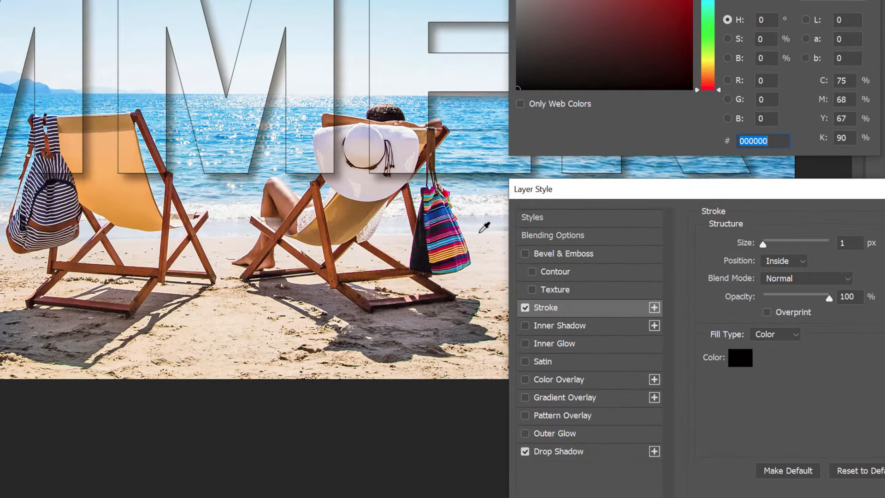
left_click(480, 232)
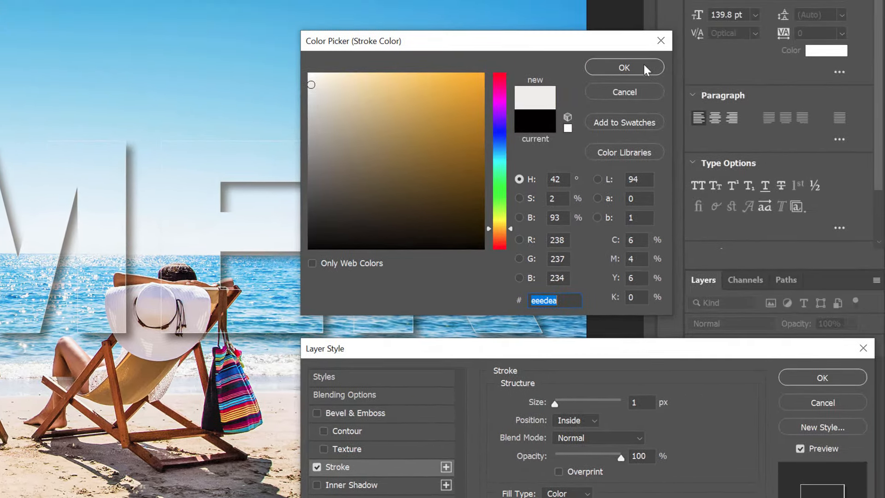
left_click(643, 65)
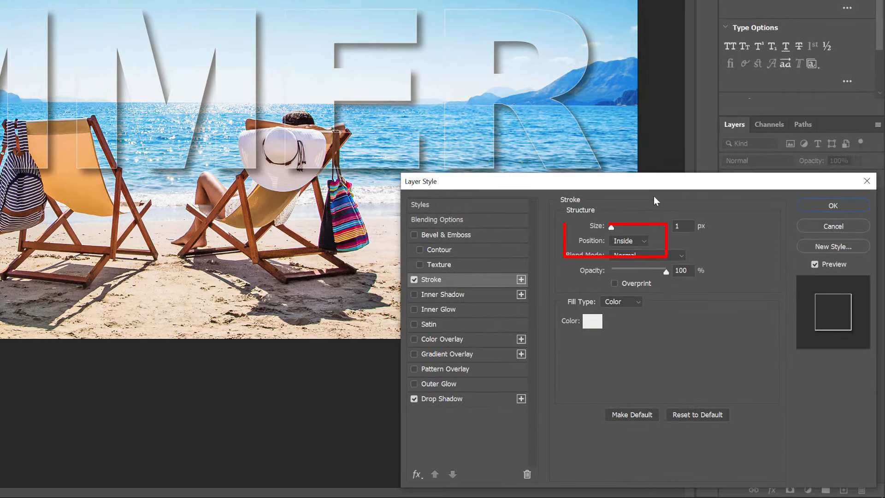
- Set the stroke's position to Outside and its size to 8 px
left_click(644, 239)
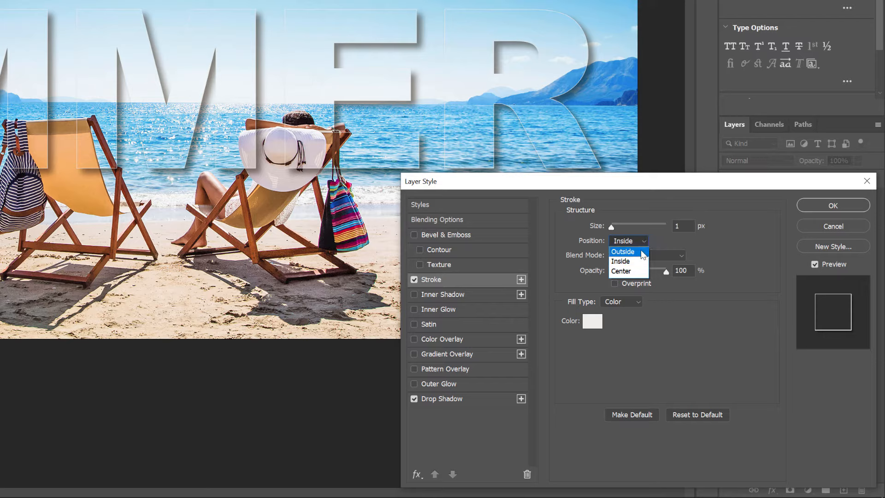
left_click(640, 252)
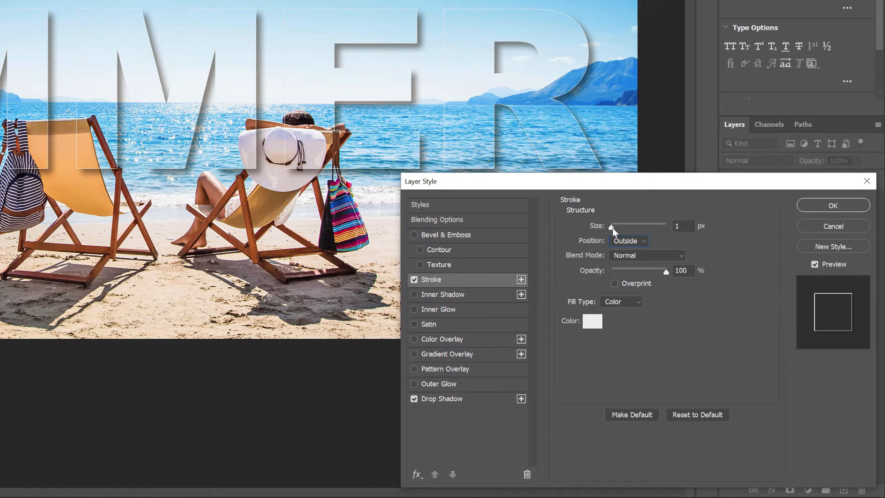
left_click_drag(613, 228, 616, 227)
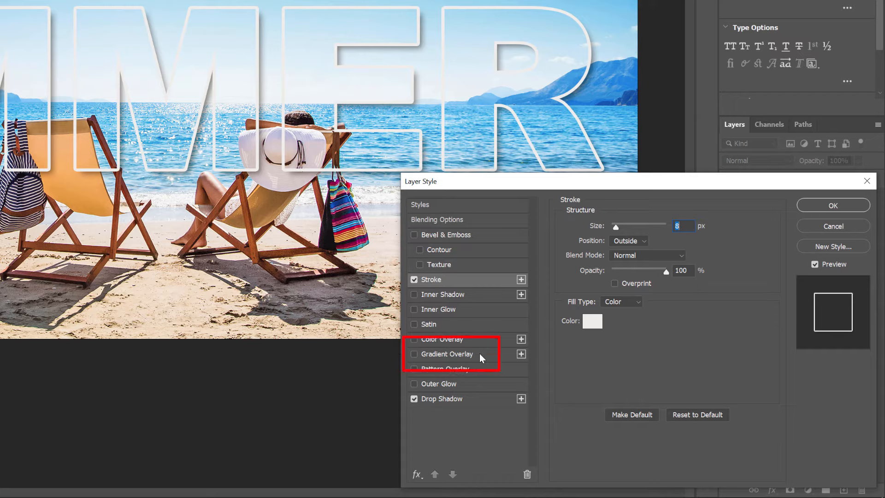
- Add a Gradient Overlay to the text with the black-to-white gradient from Basics and the Overlay blend mode
left_click(480, 353)
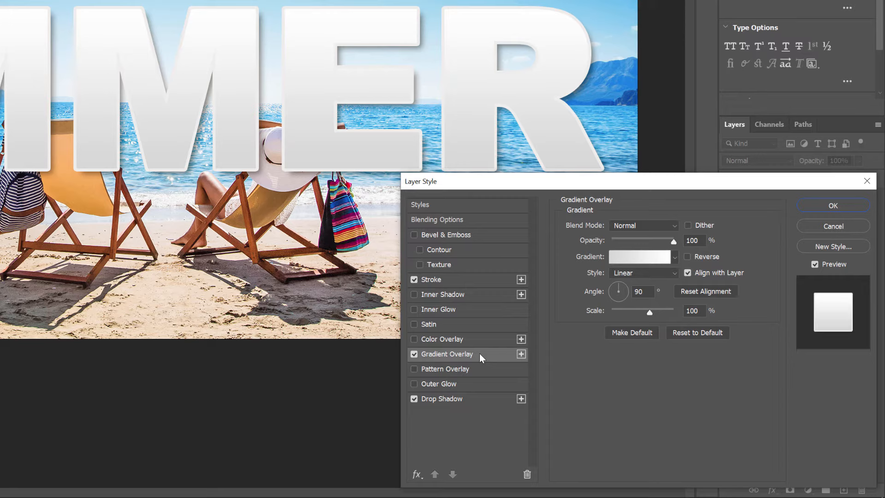
left_click(675, 258)
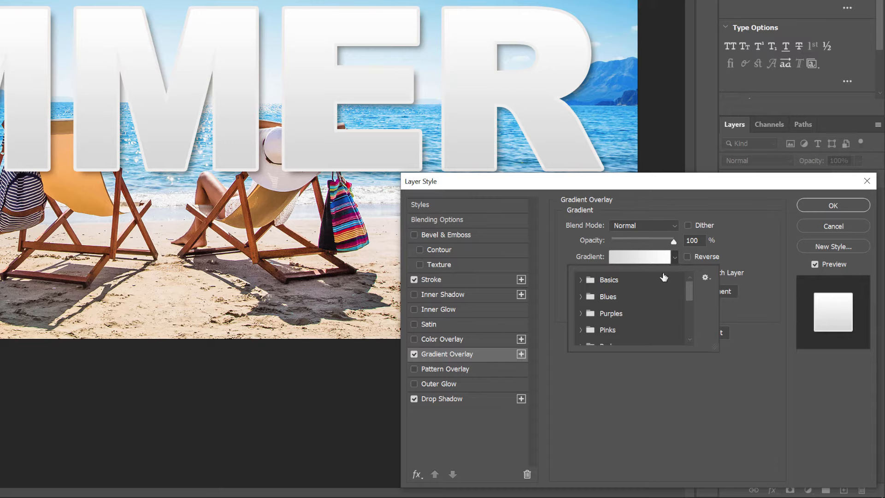
left_click(580, 279)
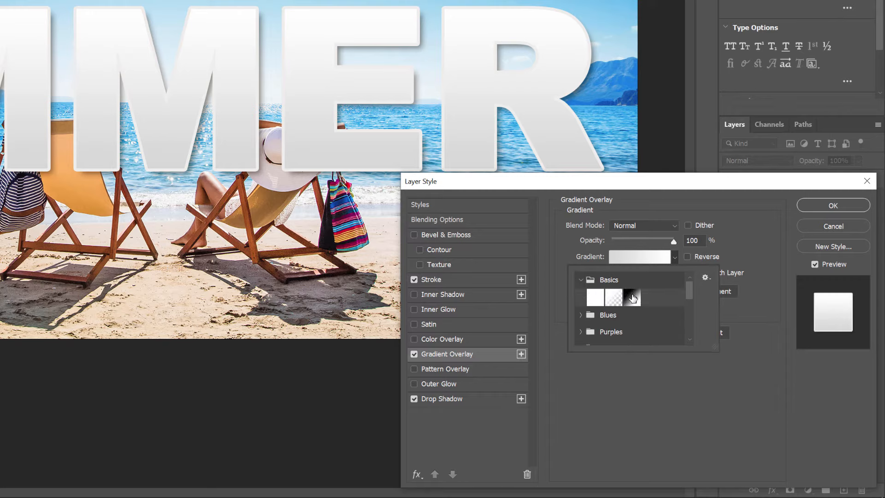
left_click(633, 298)
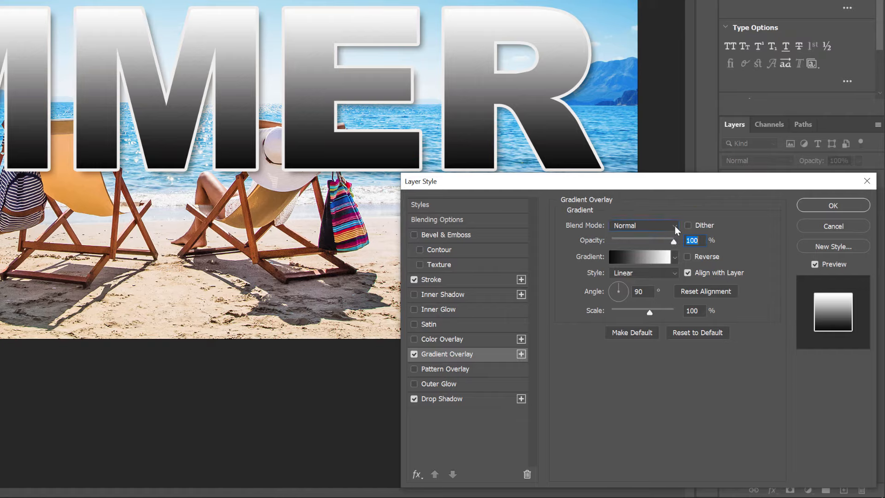
left_click(675, 226)
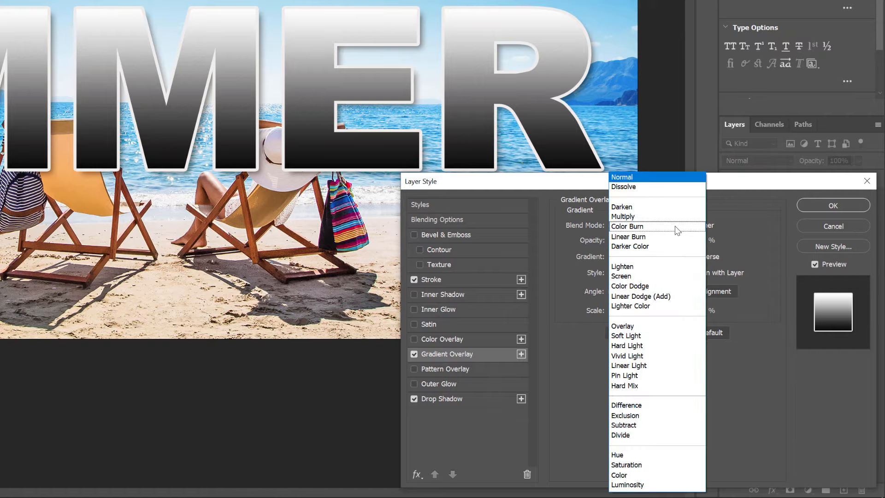
left_click(644, 325)
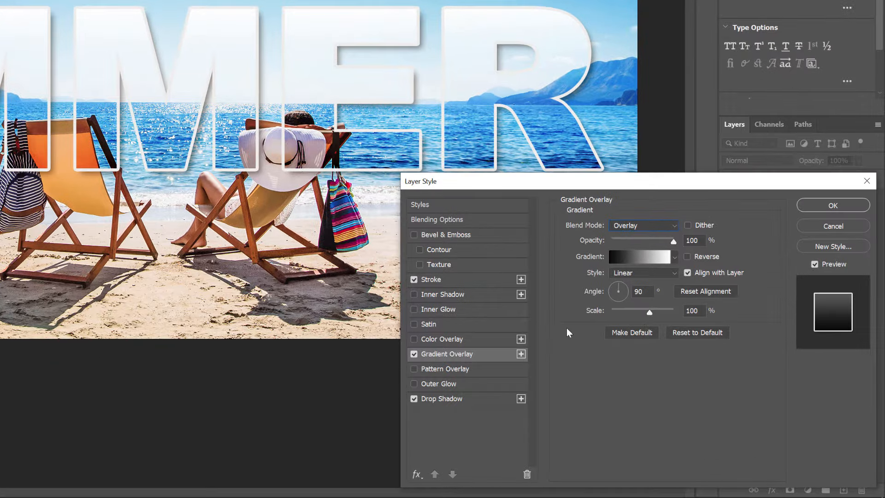
- Turn off the Stroke and Drop Shadow effects and set the Gradient Overlay's blend mode to Soft Light
left_click(414, 280)
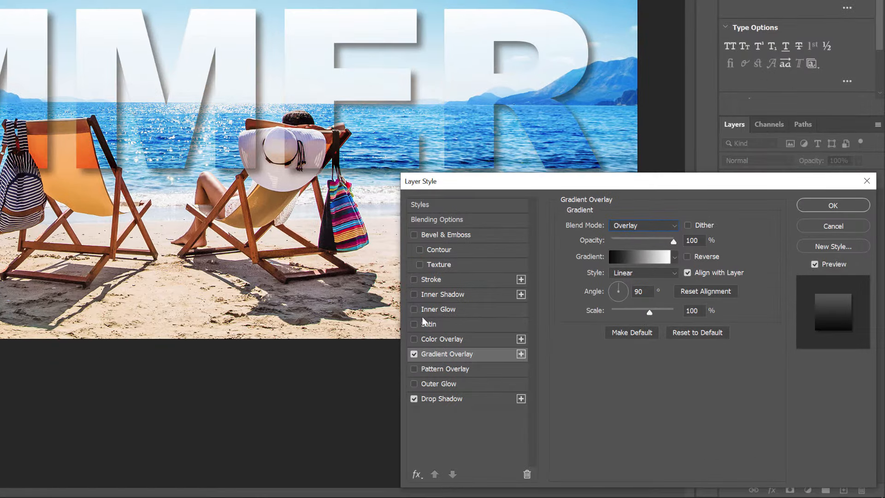
left_click(414, 398)
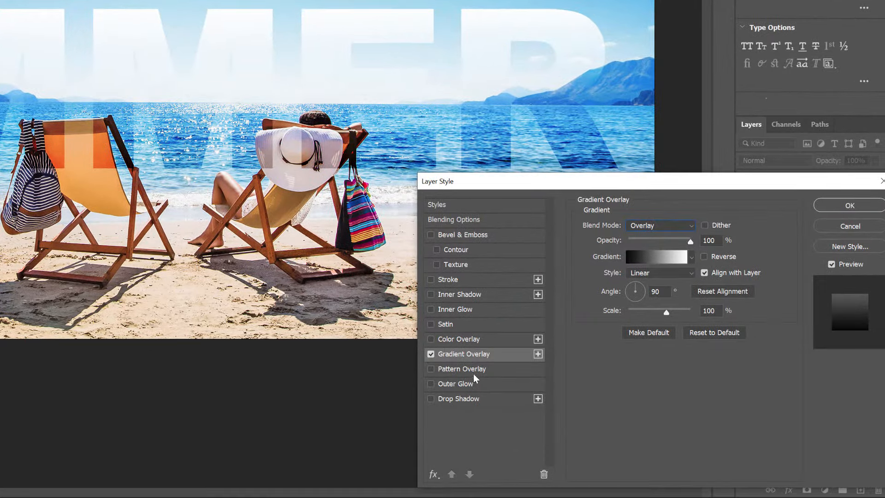
left_click(690, 226)
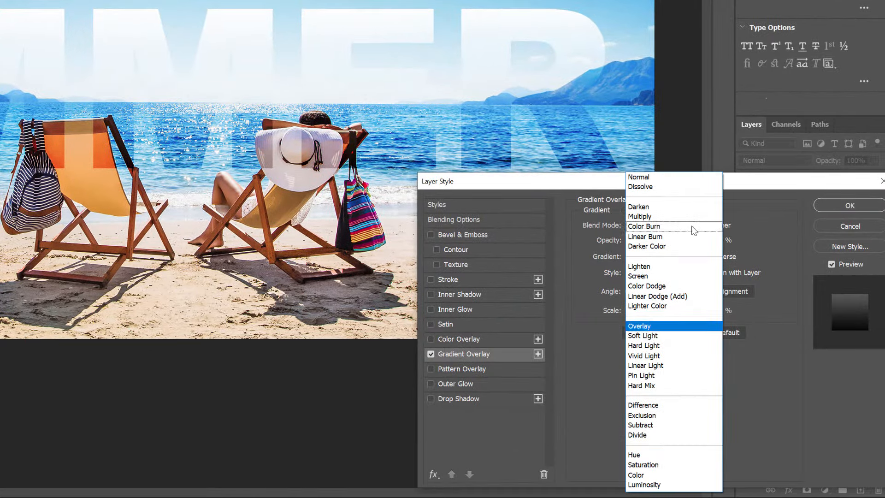
left_click(663, 335)
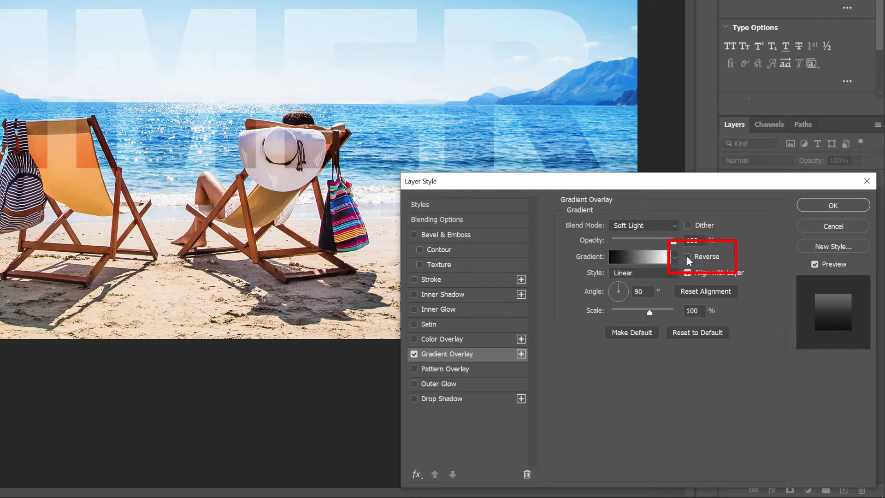
- Try reversing the gradient and restore its direction, turn Stroke and Drop Shadow back on, and apply the layer style
left_click(687, 256)
left_click(687, 256)
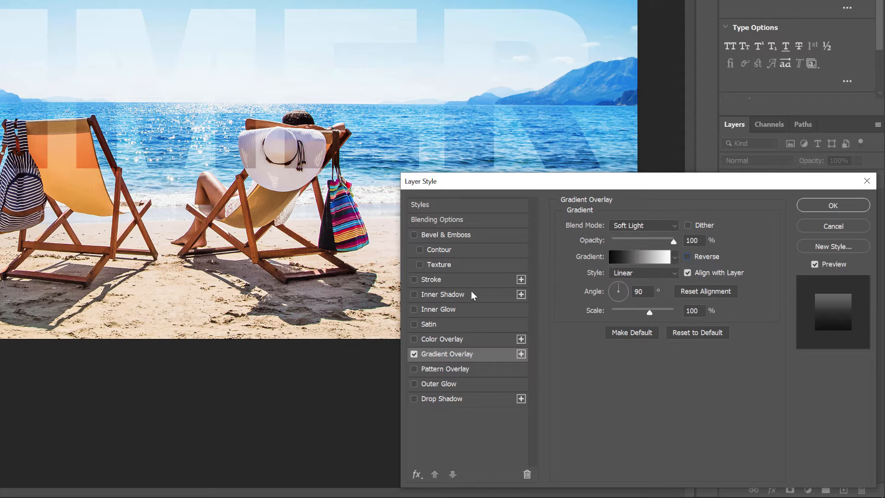
left_click(414, 280)
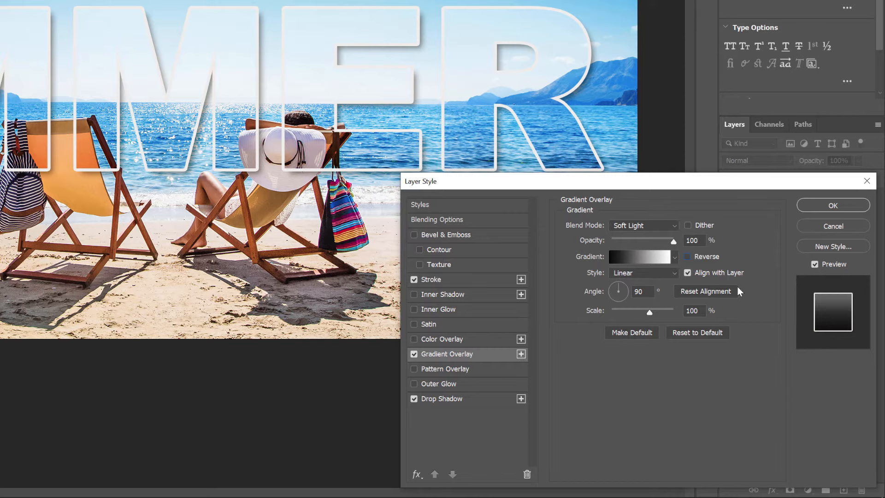
left_click(853, 206)
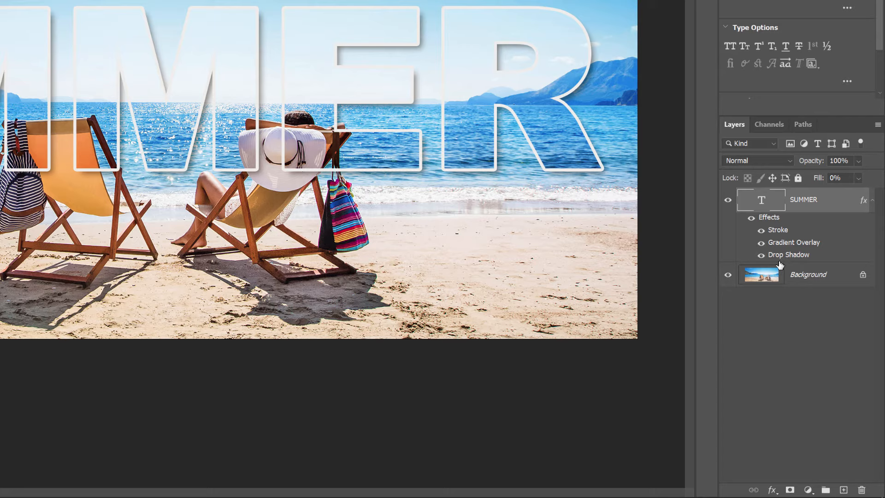
- Compare the text with its Stroke and Gradient Overlay effects hidden and shown, and review the Stroke settings without changing them
left_click(761, 230)
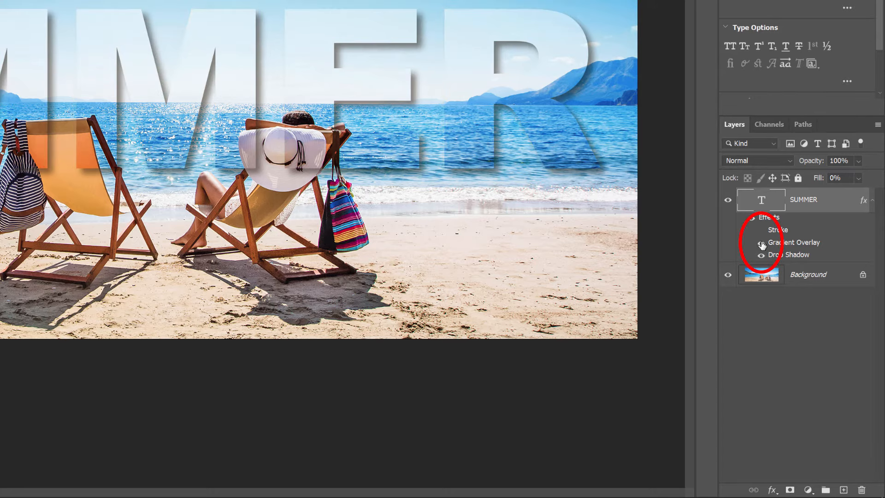
left_click(762, 243)
left_click(761, 243)
left_click(761, 230)
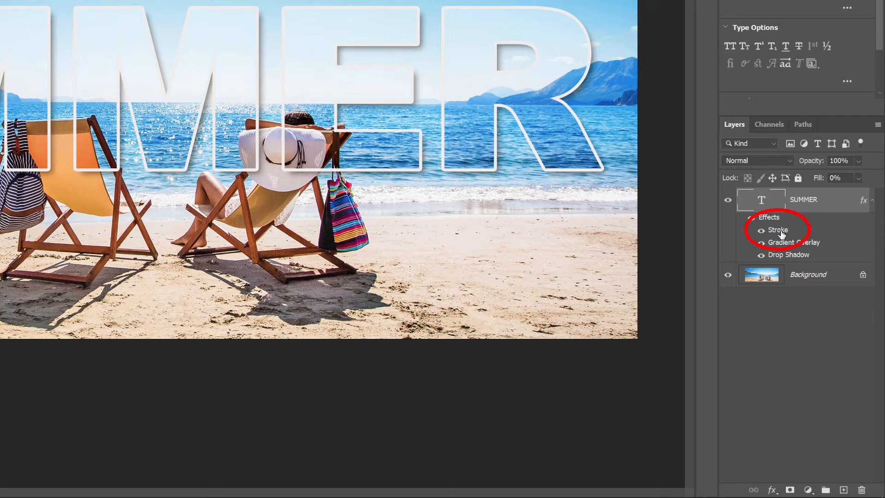
double_click(782, 234)
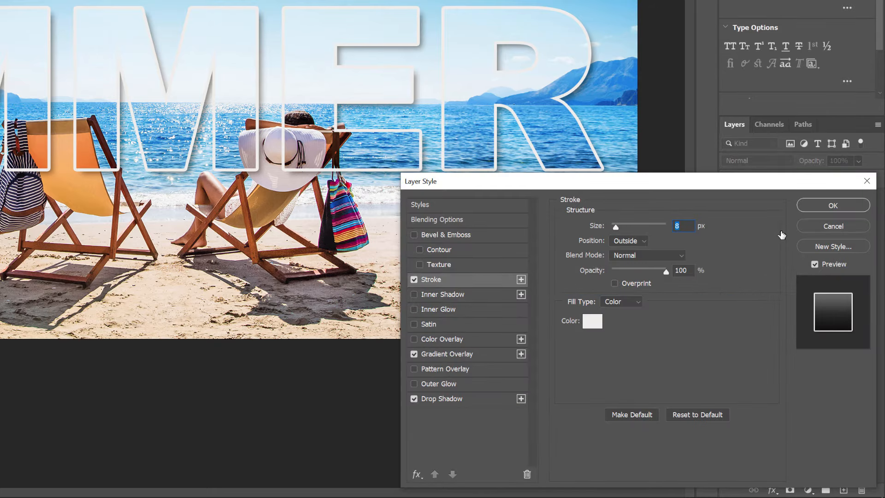
left_click(857, 224)
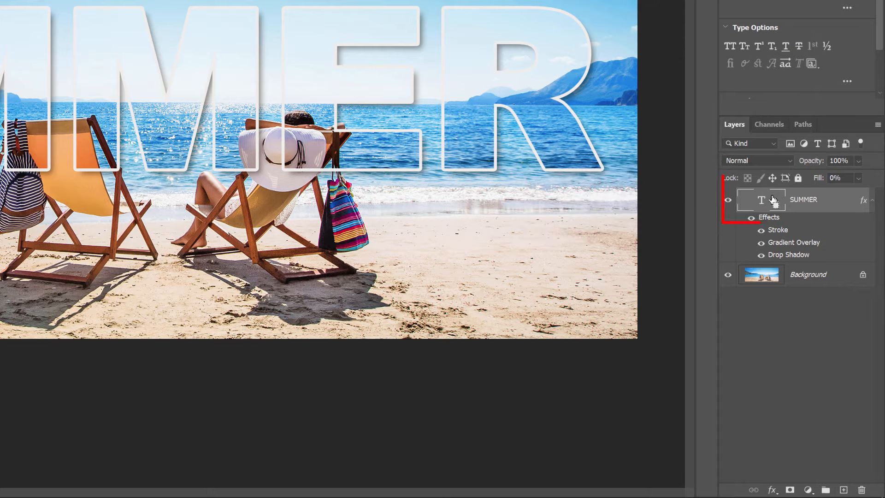
- Load the SUMMER letter outlines as a selection and invert it to select everything around the text
left_click(773, 200, "ctrl")
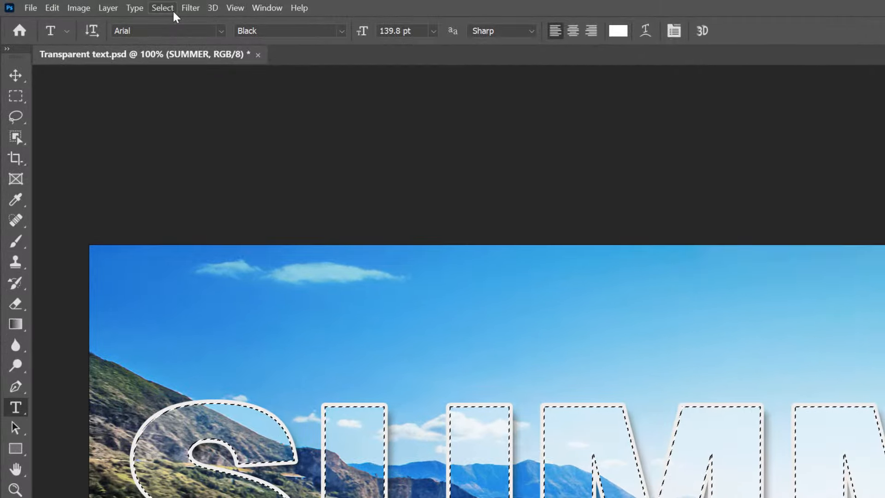
left_click(174, 11)
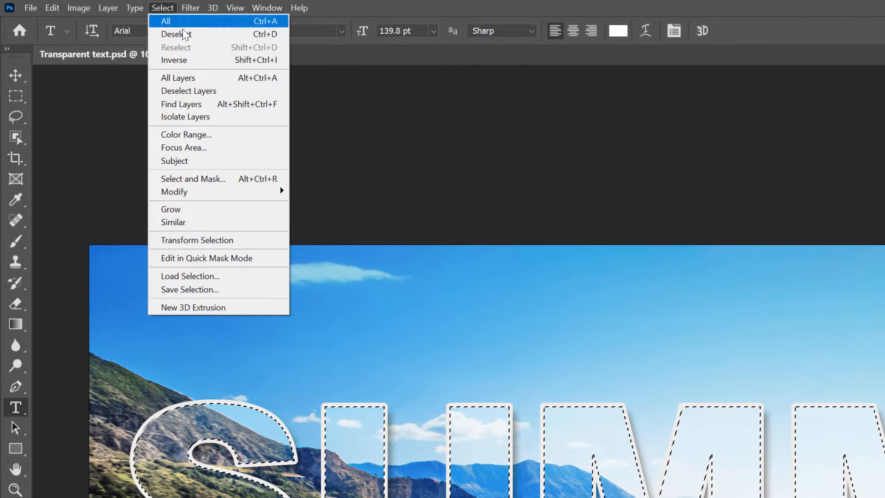
left_click(199, 60)
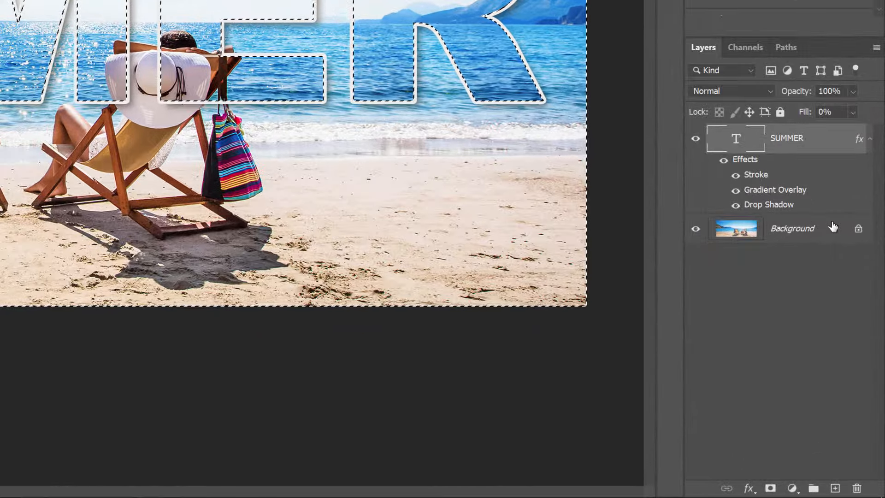
- Add a Solid Color fill layer directly above the Background layer, masked by the inverted selection
left_click(832, 227)
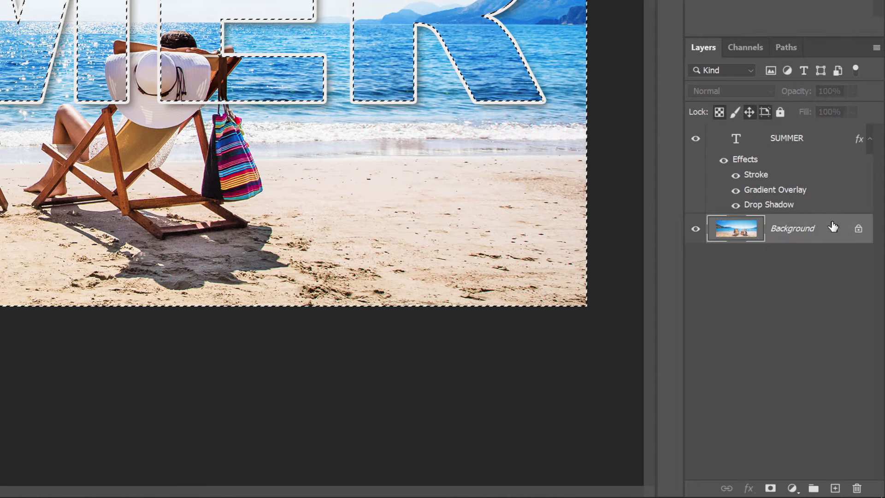
left_click(793, 489)
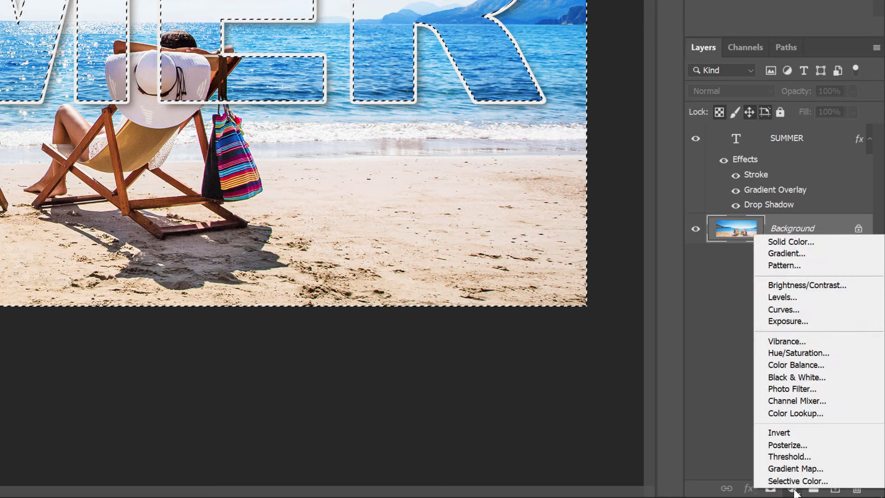
left_click(828, 240)
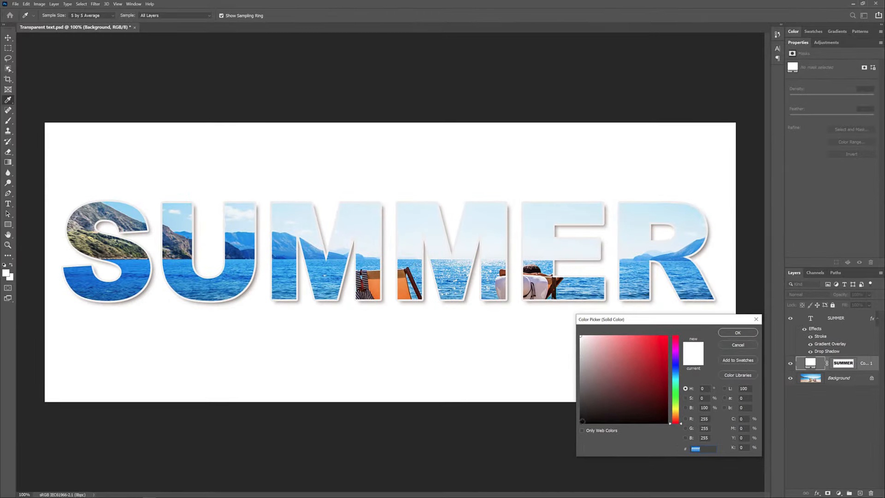
- Try red b62d2d and other colors for the fill layer and settle on black, 000000
left_click(579, 423)
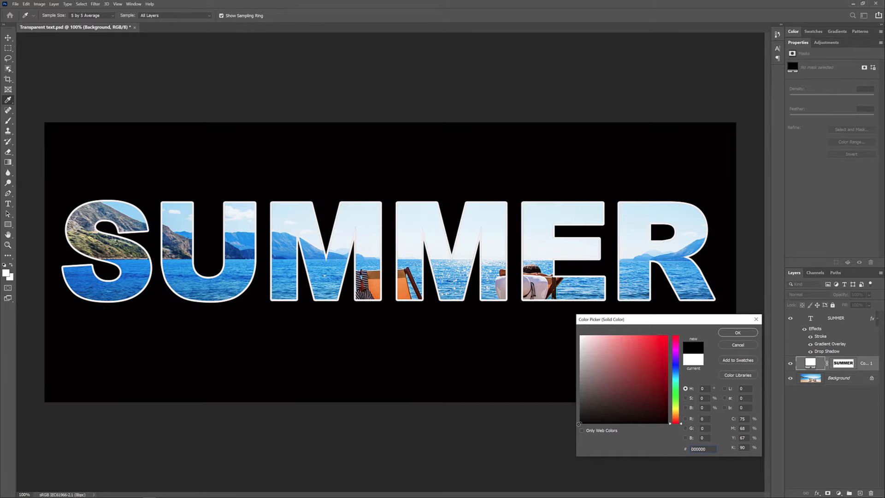
left_click(647, 361)
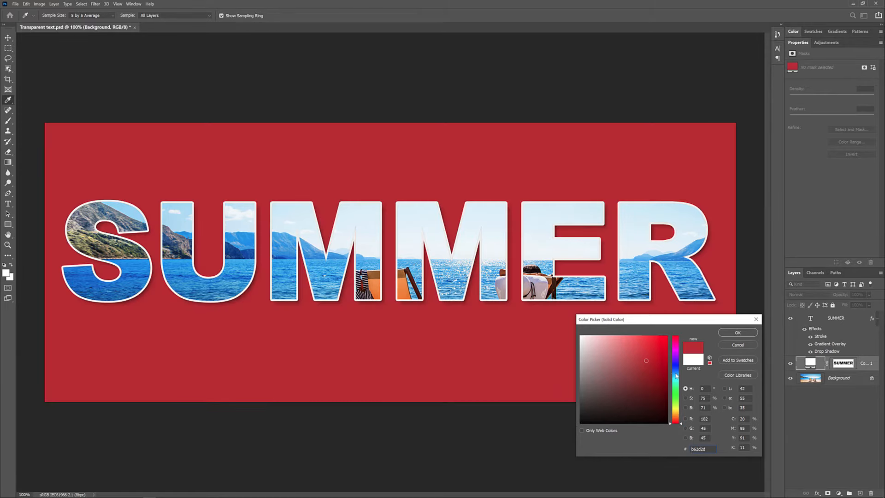
left_click(676, 374)
left_click(579, 423)
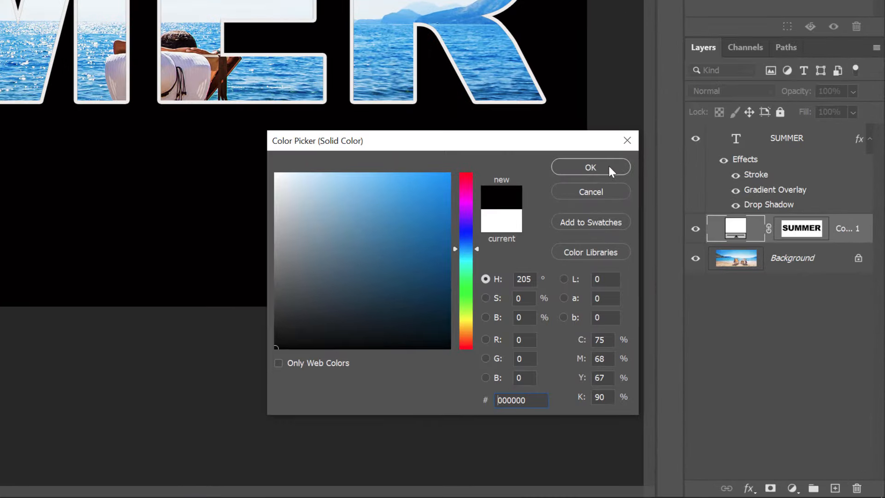
left_click(609, 165)
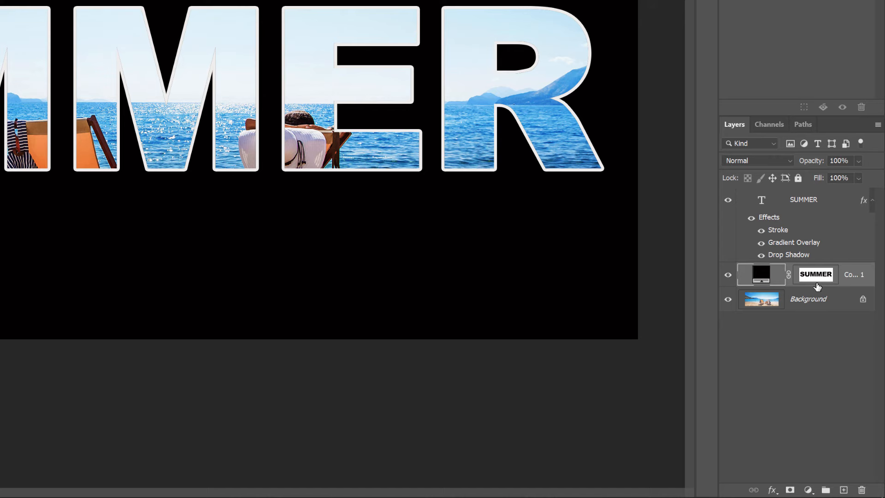
- Lower the black color fill layer's opacity to 50%
left_click(857, 161)
left_click_drag(875, 176, 852, 176)
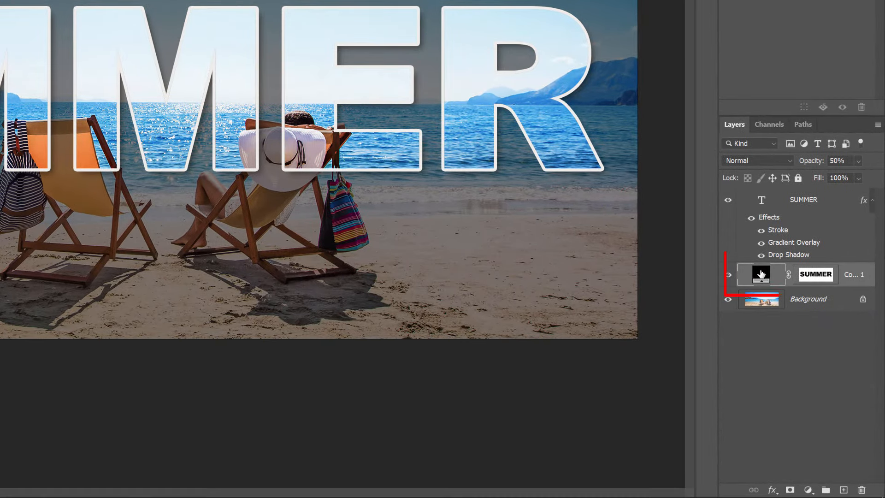
- Change the color fill layer's color to orange f2802b, sampled from the beach chair in the photo
double_click(760, 274)
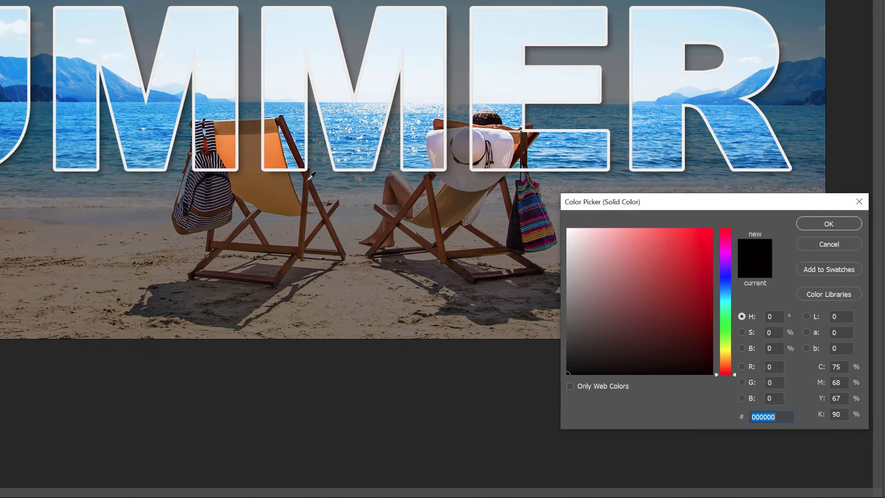
left_click(282, 156)
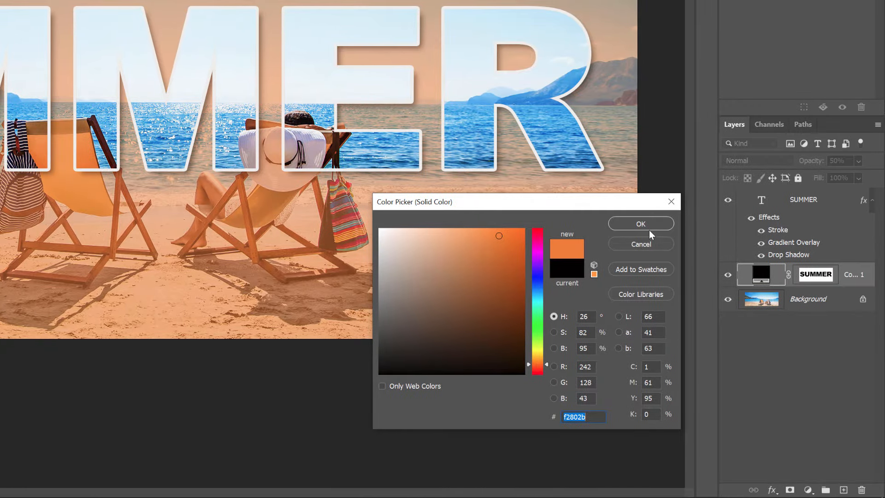
left_click(657, 225)
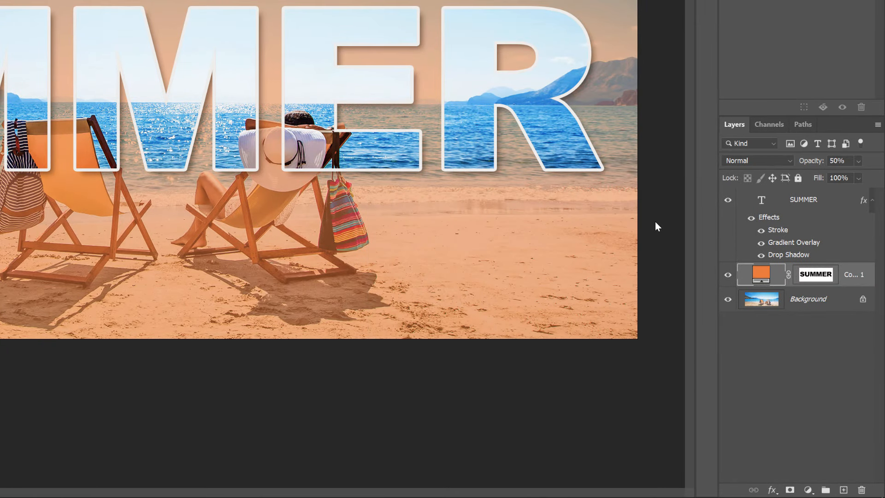
- Set the color fill layer to Color blend mode at 25% opacity, checking the effect with the layer hidden and shown
left_click(790, 160)
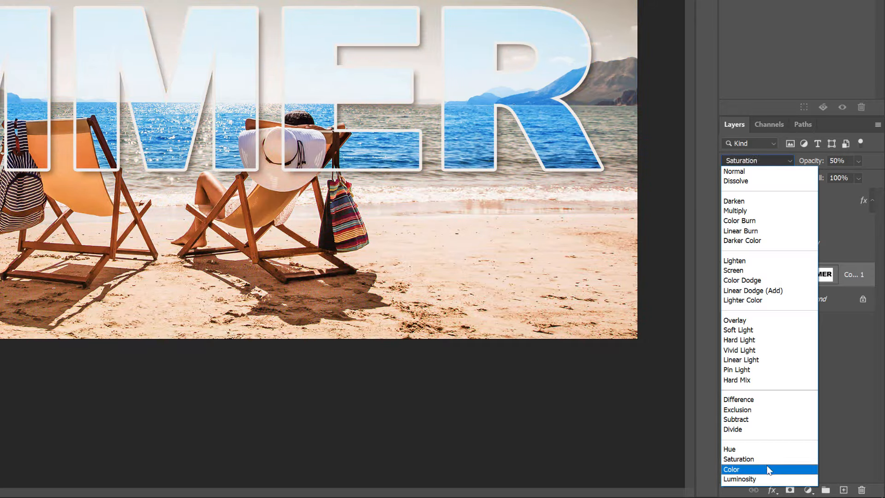
left_click(768, 469)
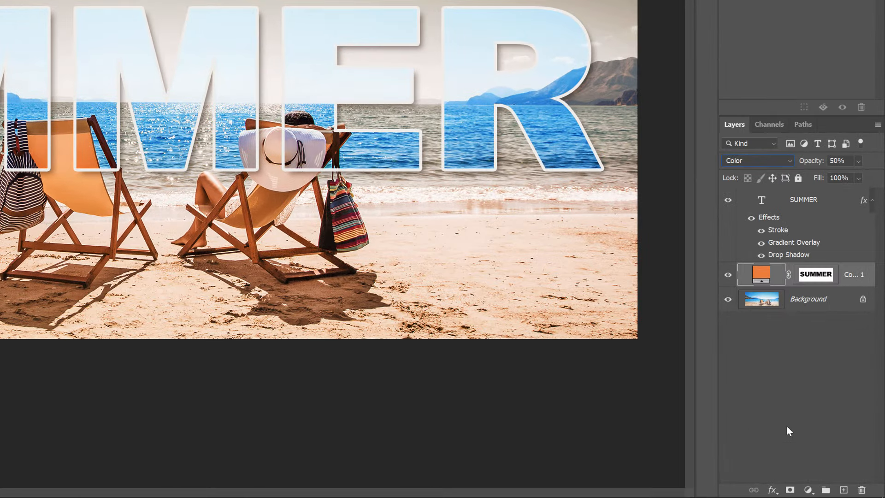
left_click(858, 162)
left_click_drag(850, 174, 837, 174)
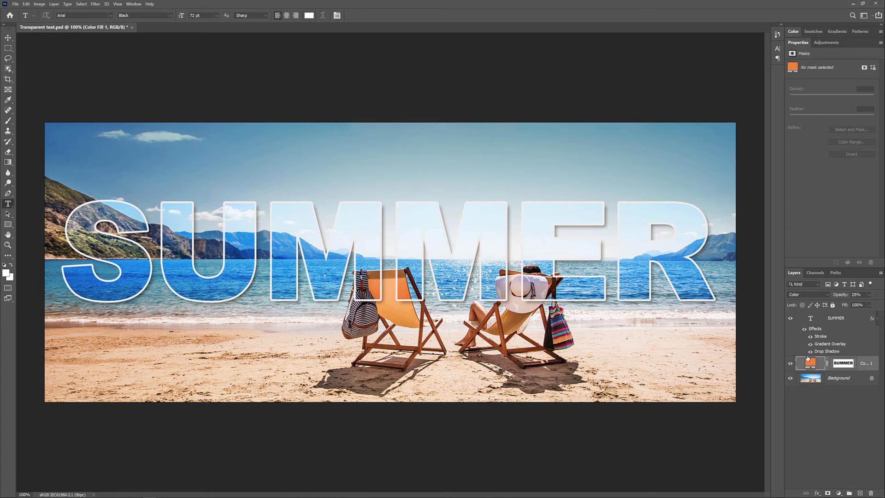
left_click(790, 364)
left_click(790, 364)
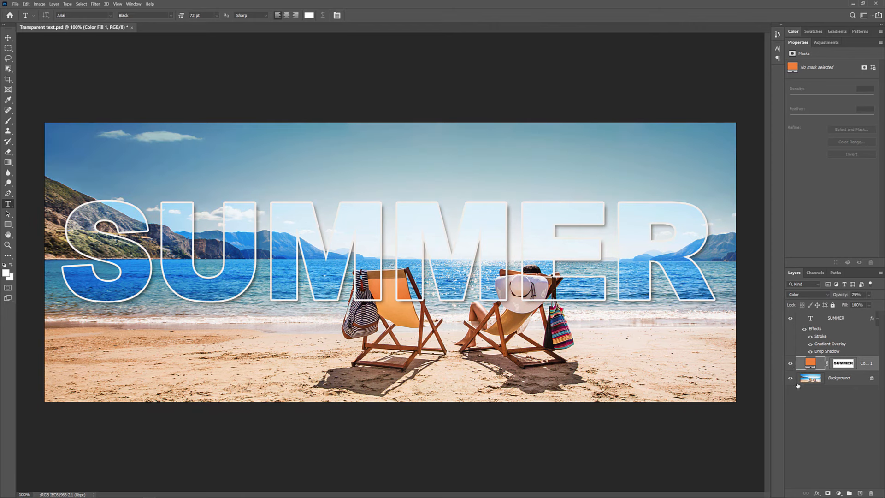